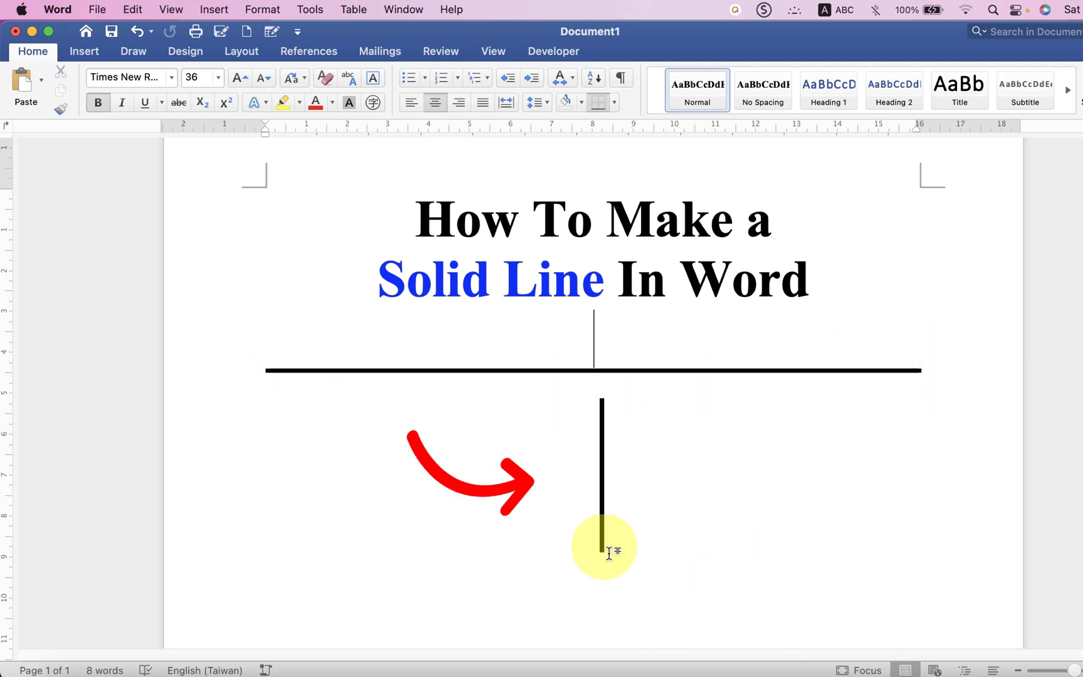
# - Select the leftover vertical line shape and delete it, leaving only the two-line title
pyautogui.moveTo(602, 533)
pyautogui.mouseDown()
pyautogui.moveTo(594, 540)
pyautogui.moveTo(610, 541)
pyautogui.mouseUp()
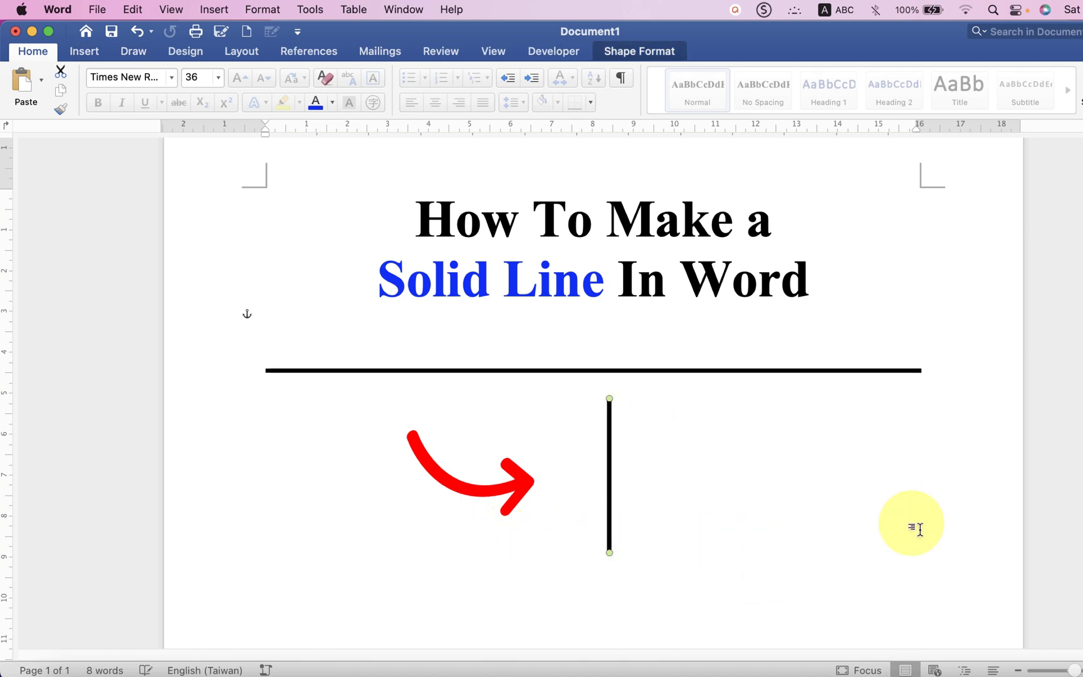
pyautogui.press('Delete')
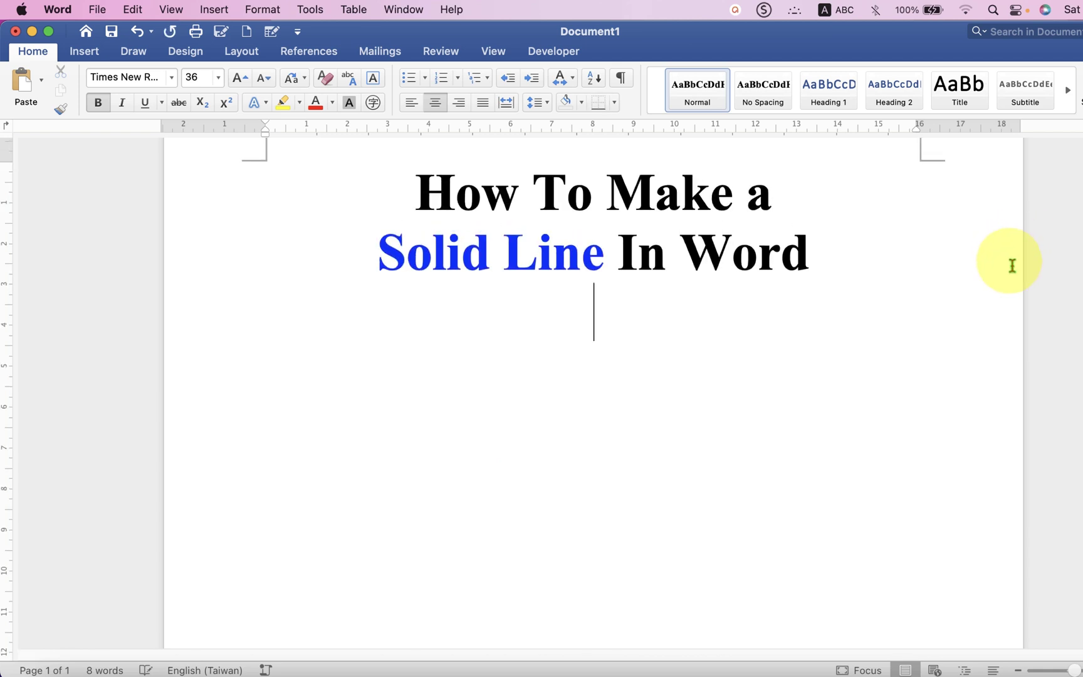
# - Place the cursor on the empty line under the title and open Borders and Shading
pyautogui.click(707, 358)
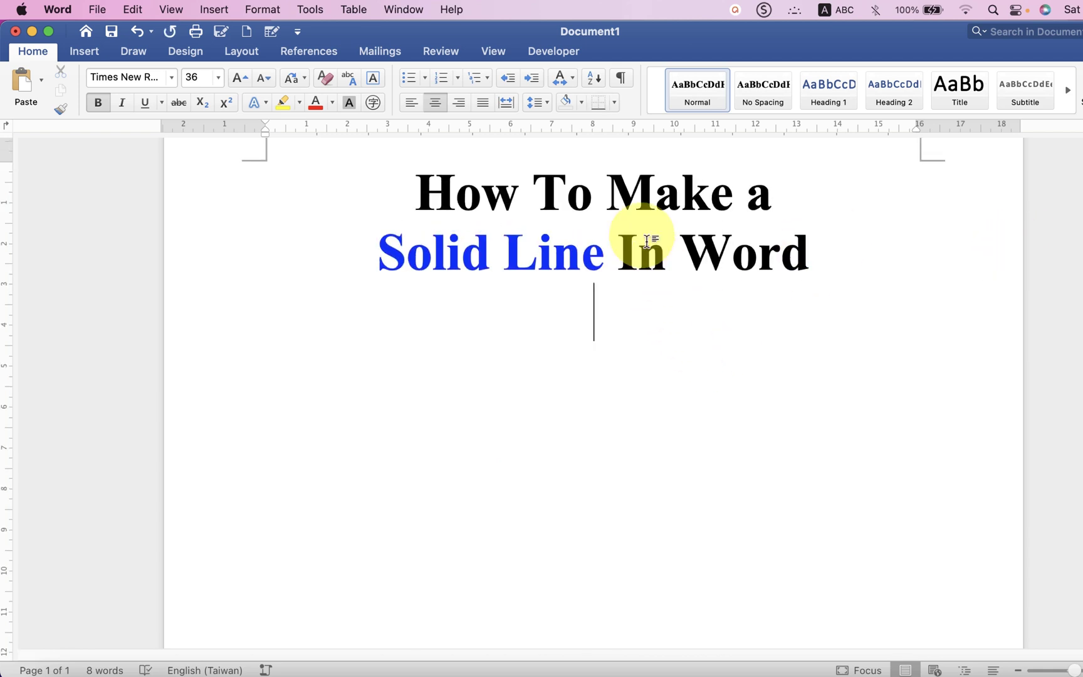
pyautogui.click(615, 102)
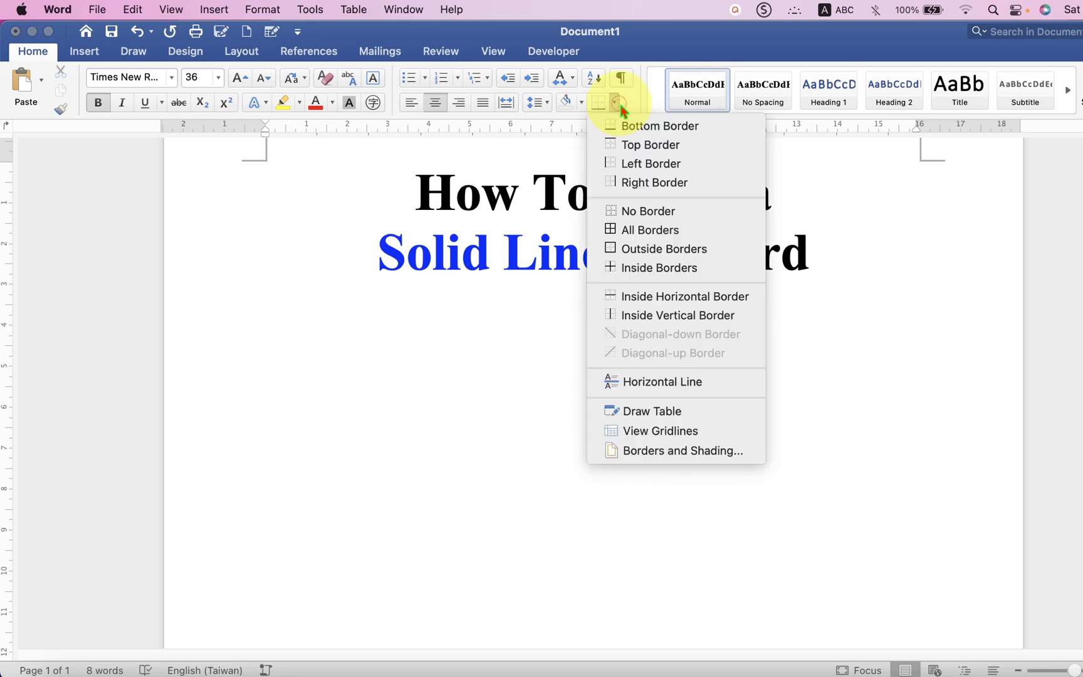
pyautogui.click(744, 453)
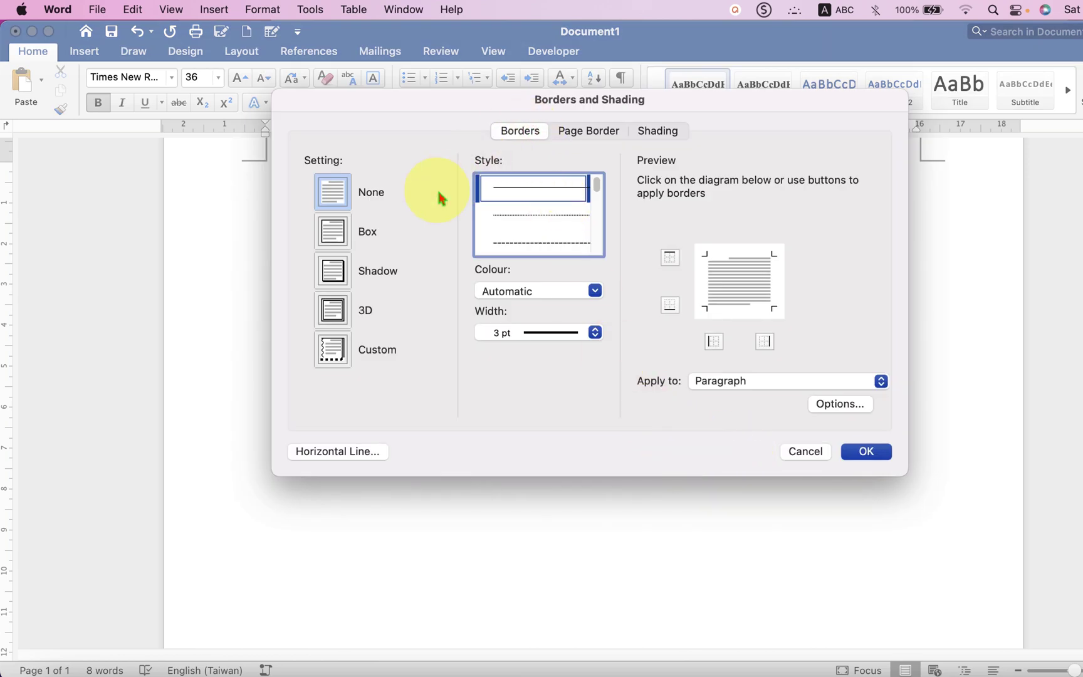
# - Choose a Box border in black with 3 pt width for the empty paragraph
pyautogui.click(332, 231)
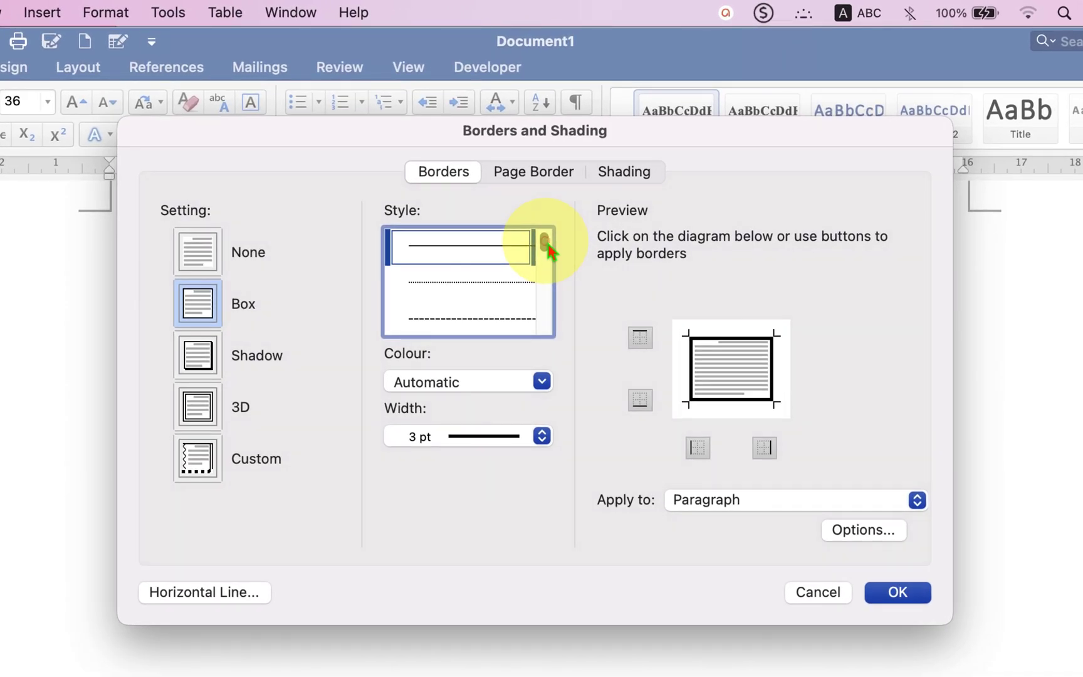
pyautogui.moveTo(547, 245); pyautogui.dragTo(551, 246)
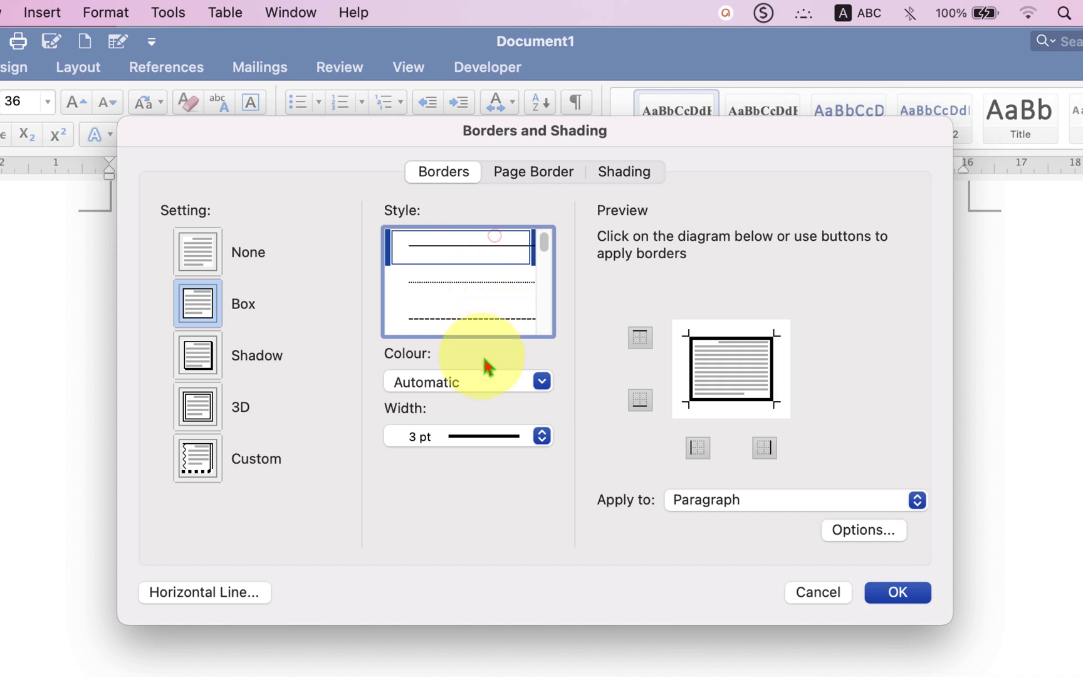
pyautogui.click(487, 383)
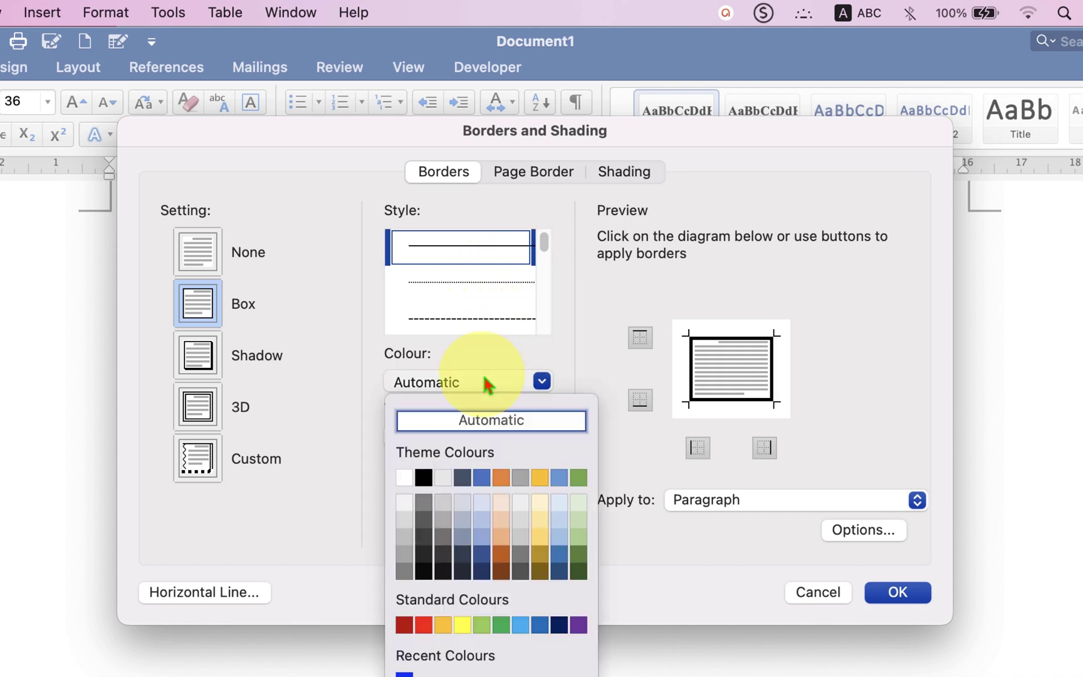
pyautogui.click(424, 478)
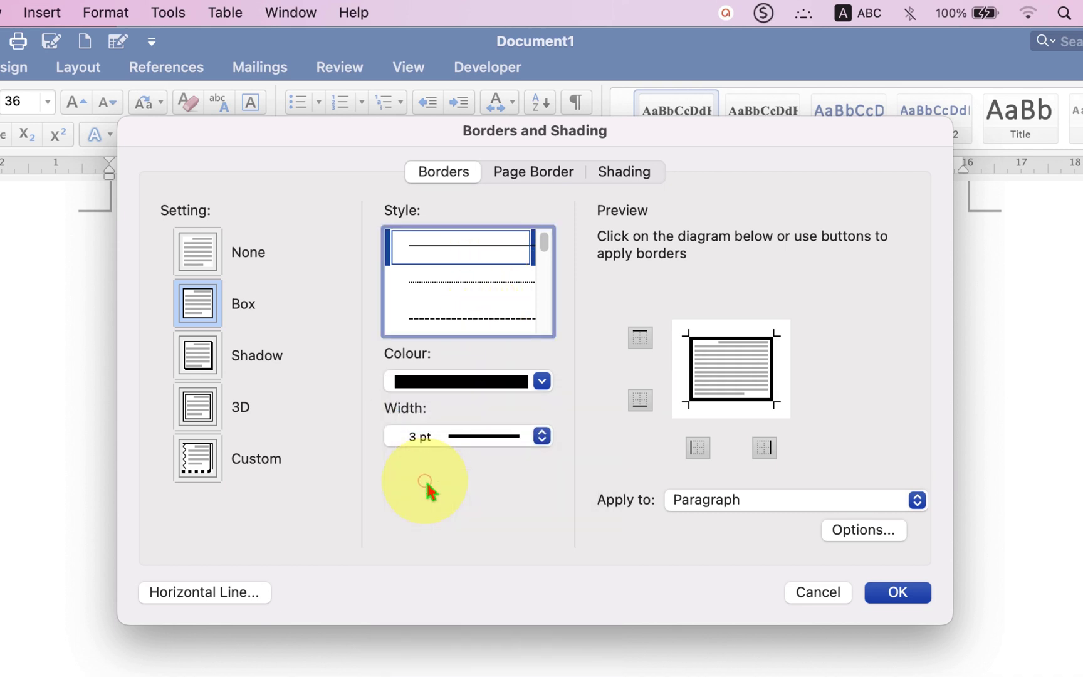
pyautogui.click(445, 438)
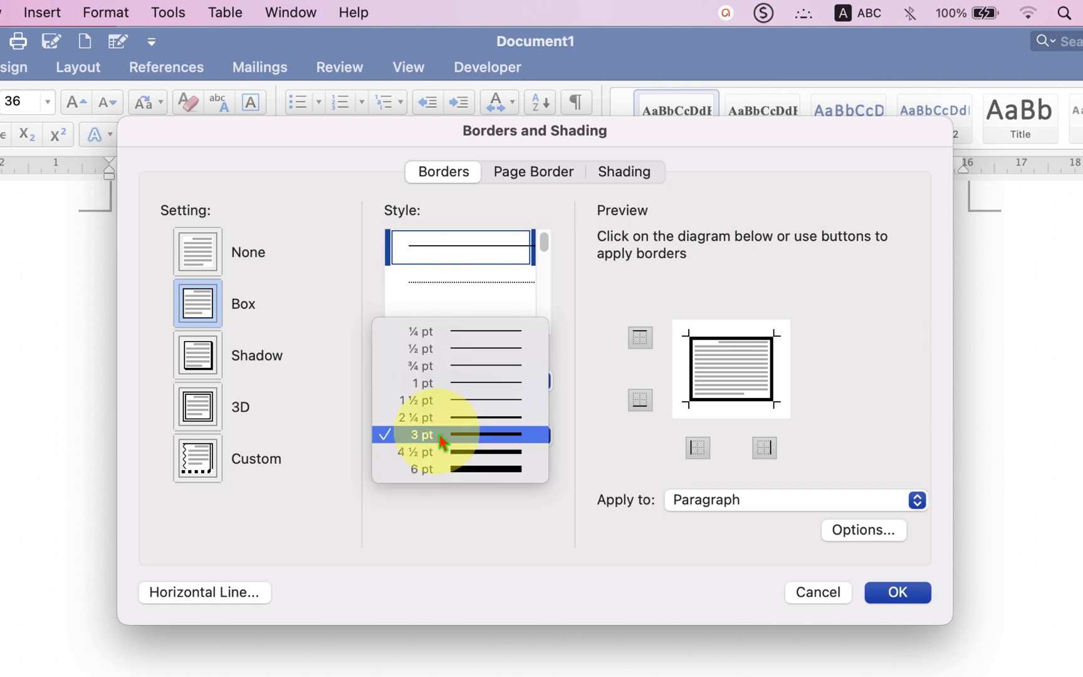
pyautogui.click(548, 439)
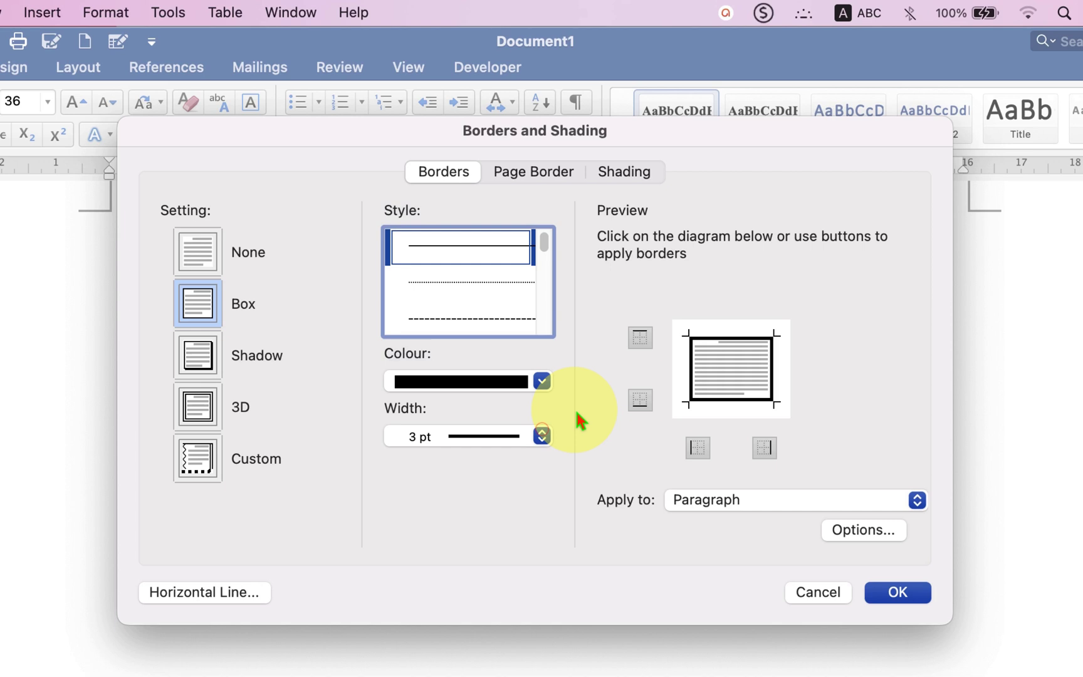
# - Remove the top, left and right borders so only the bottom border applies
pyautogui.click(640, 338)
pyautogui.click(697, 449)
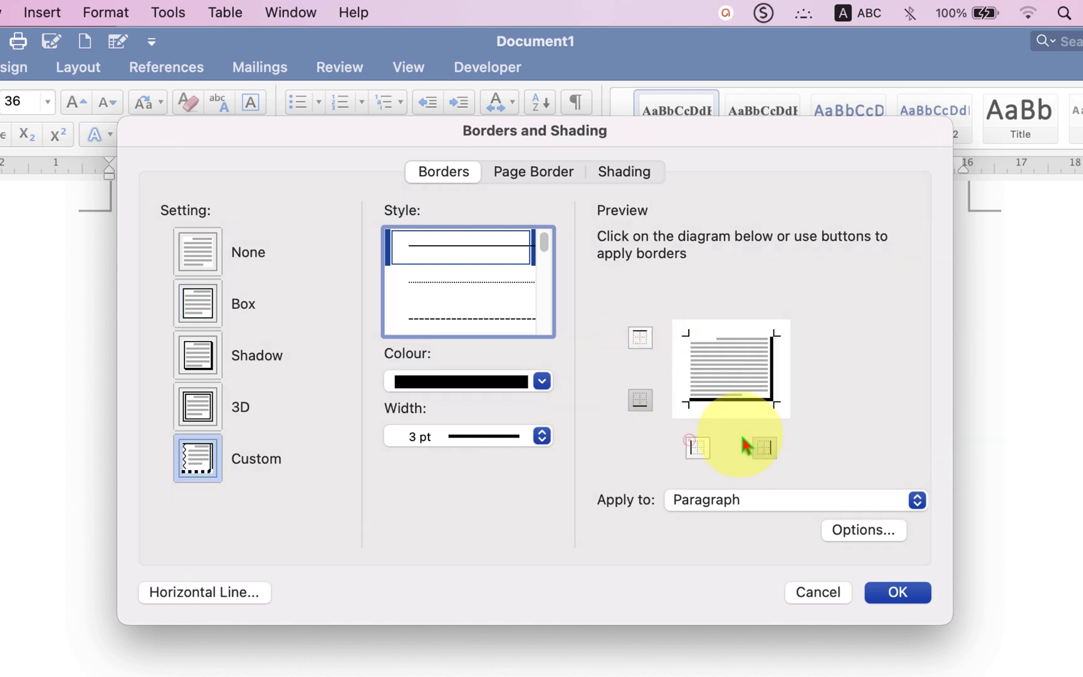
pyautogui.click(764, 447)
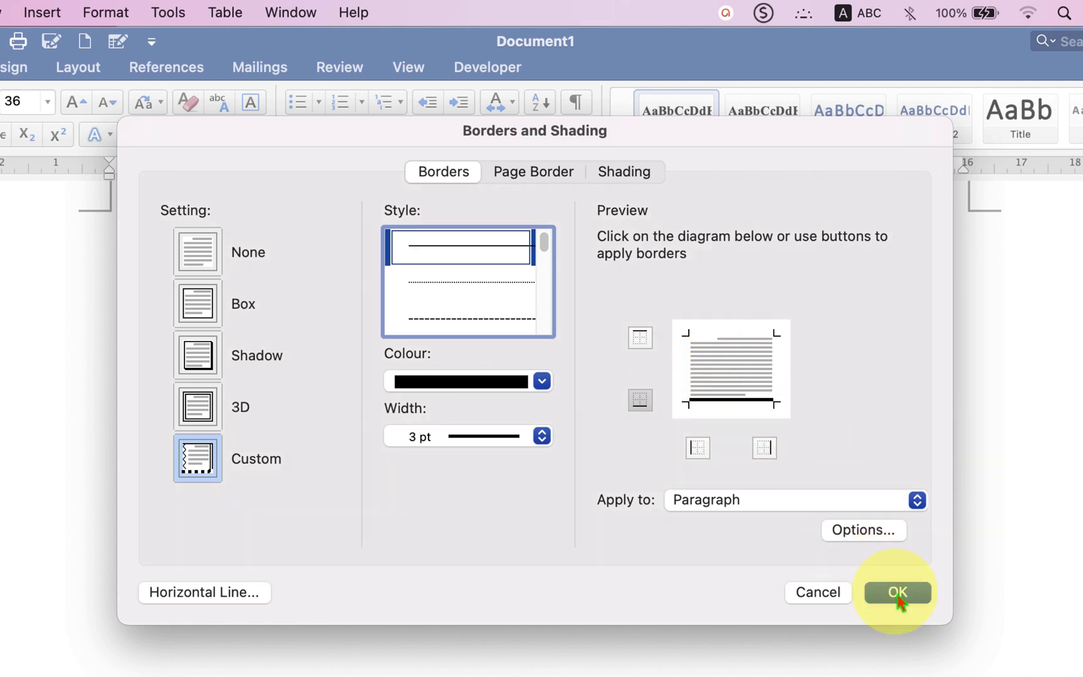
pyautogui.click(896, 592)
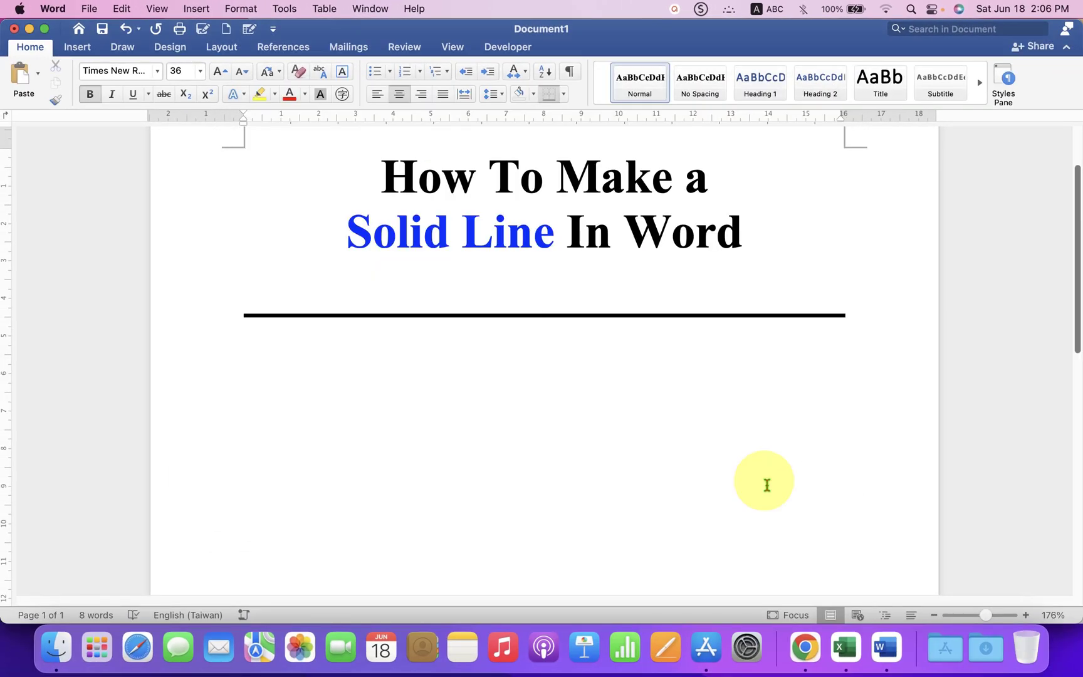
# - Insert a straight Line shape drawn vertically below the thick border line
pyautogui.click(78, 48)
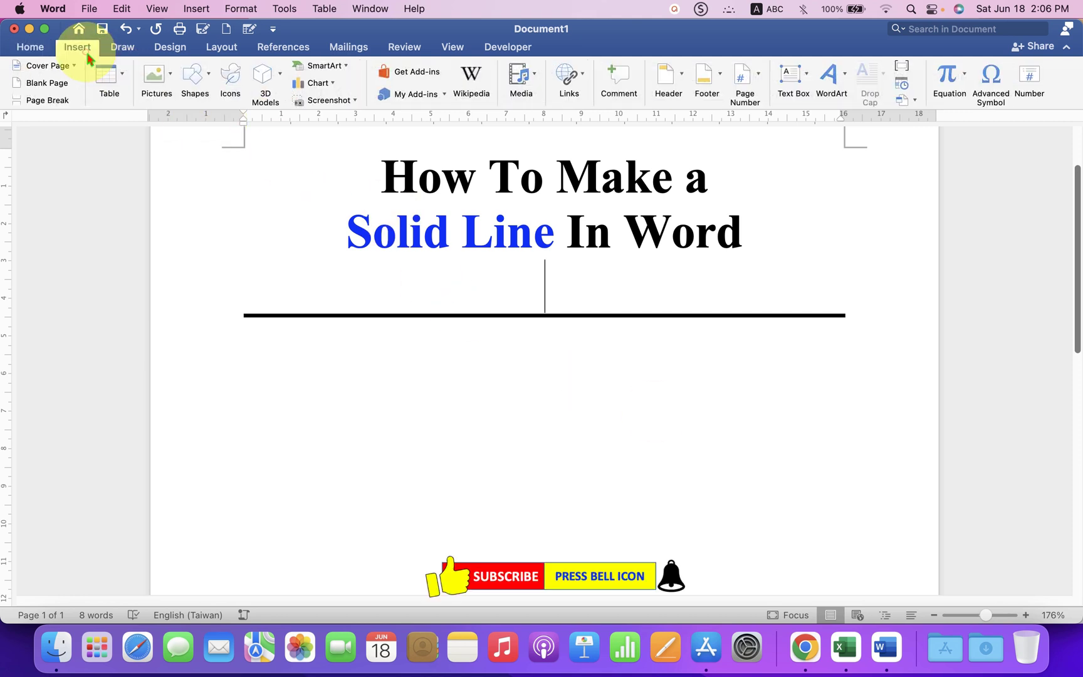
pyautogui.click(197, 81)
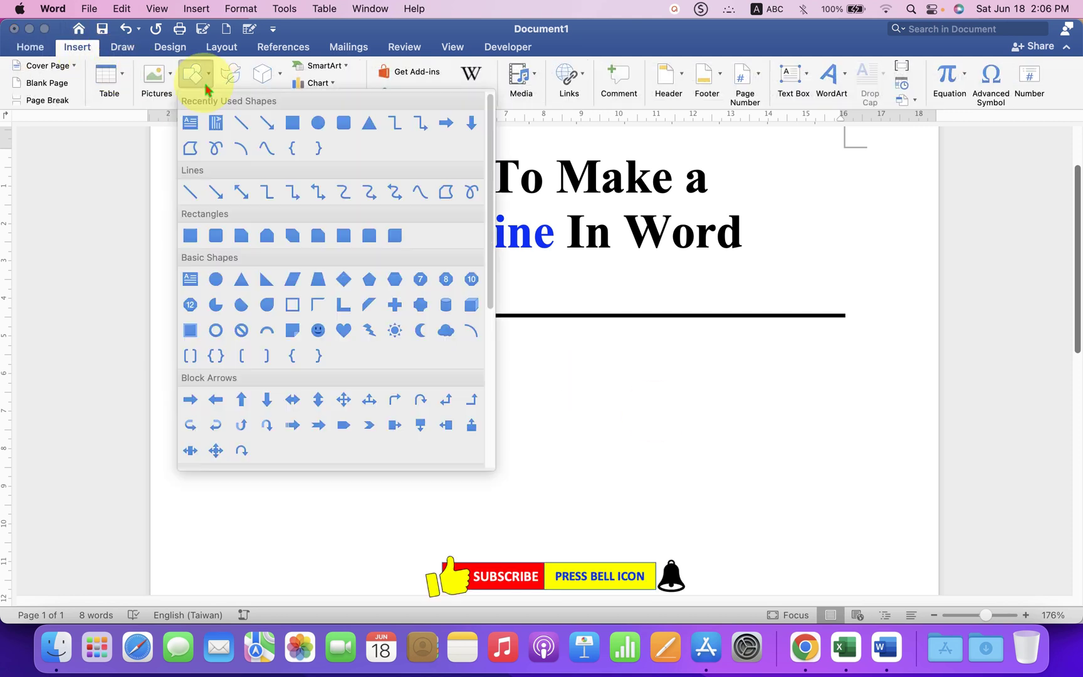
pyautogui.click(191, 193)
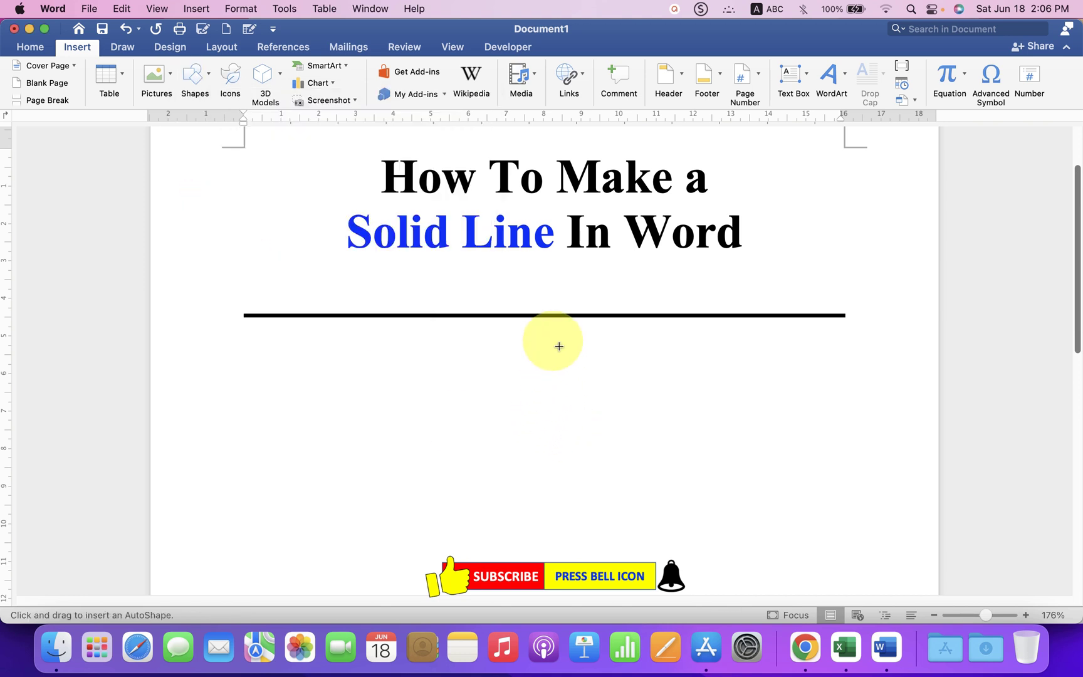
pyautogui.moveTo(558, 344); pyautogui.dragTo(566, 554)
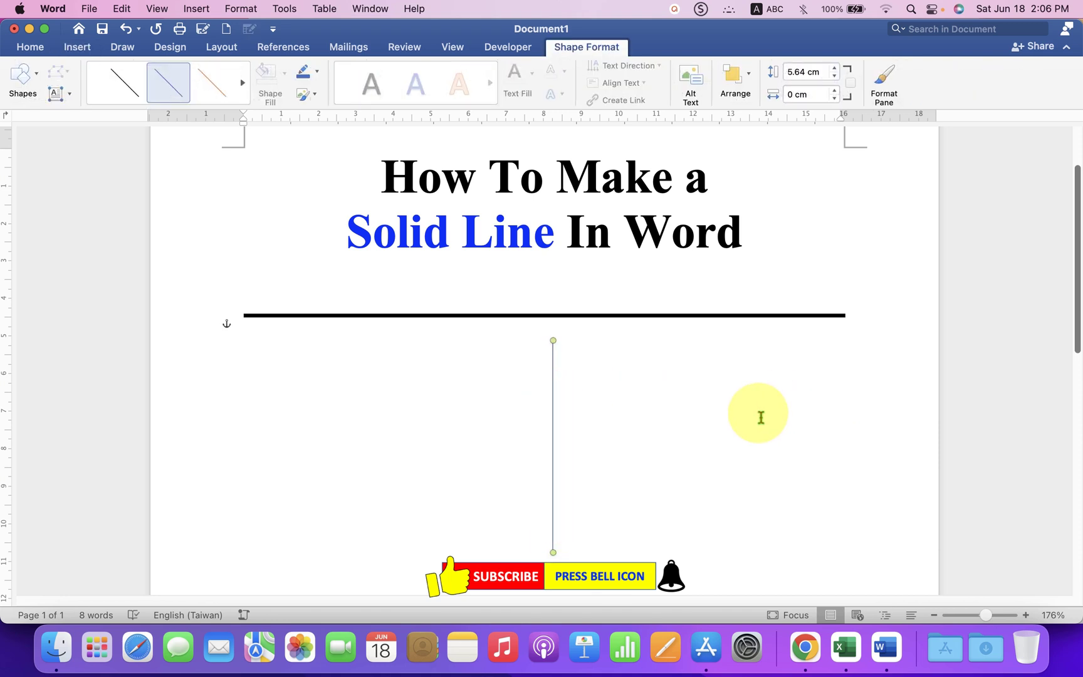
# - In Format Shape, make the vertical line black with a 3 pt width
pyautogui.rightClick(556, 439)
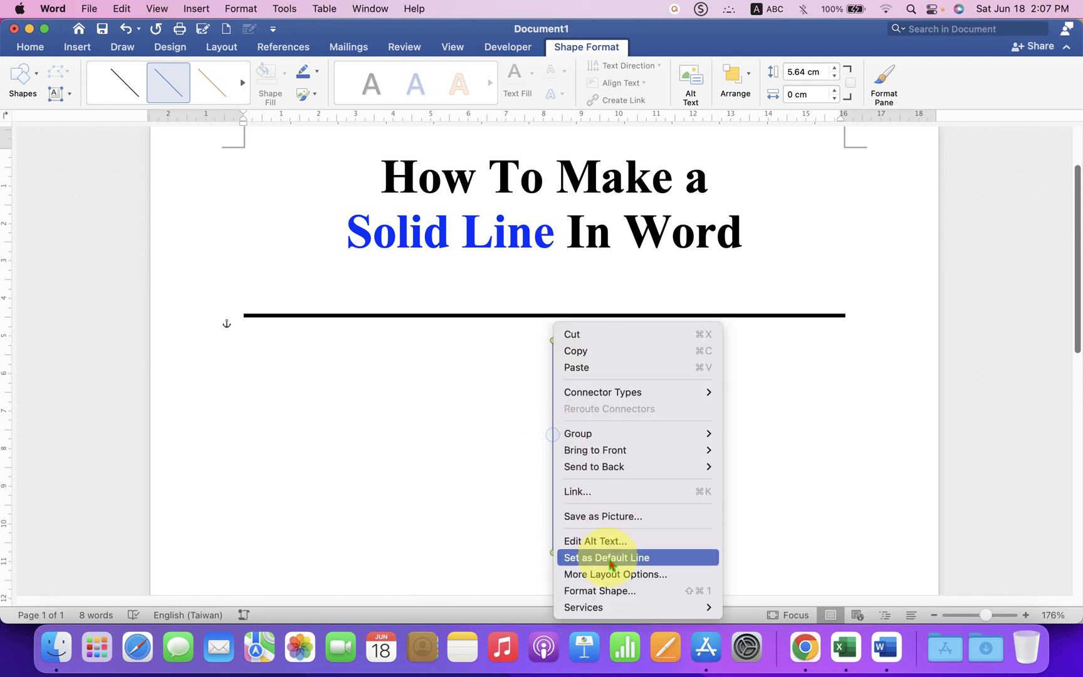
pyautogui.click(619, 592)
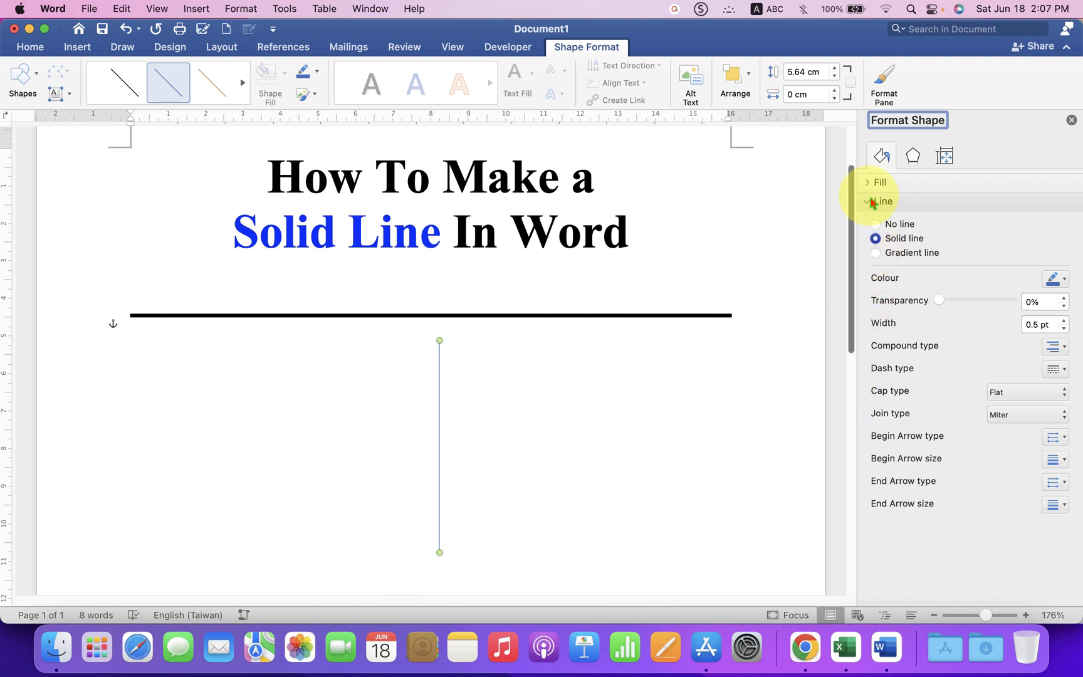
pyautogui.click(1057, 278)
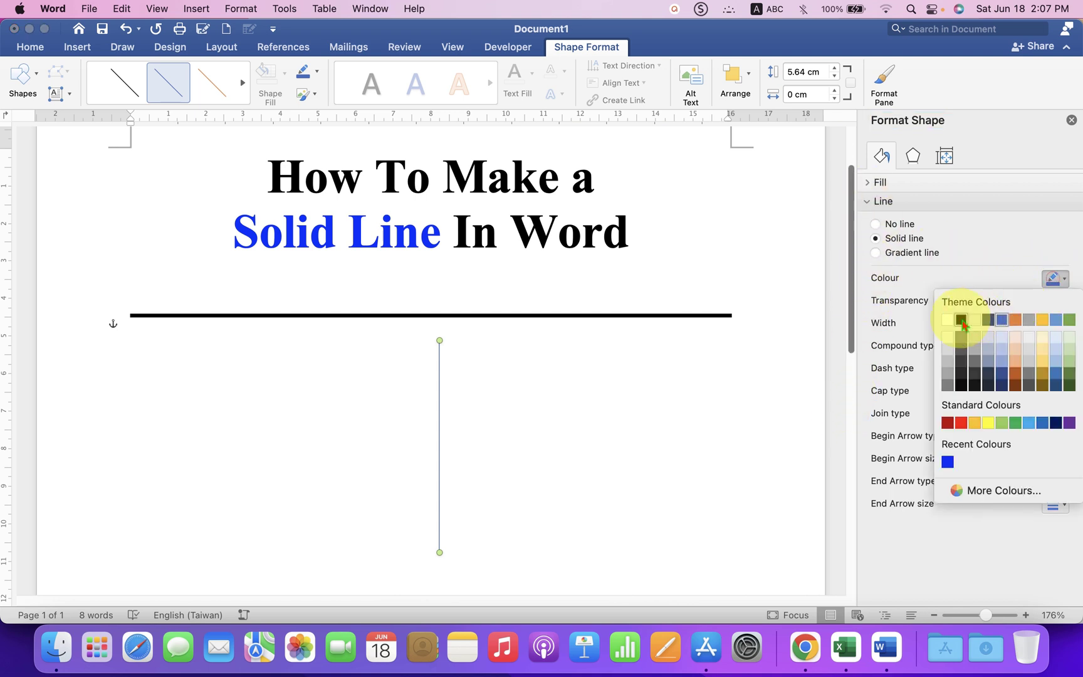
pyautogui.click(963, 324)
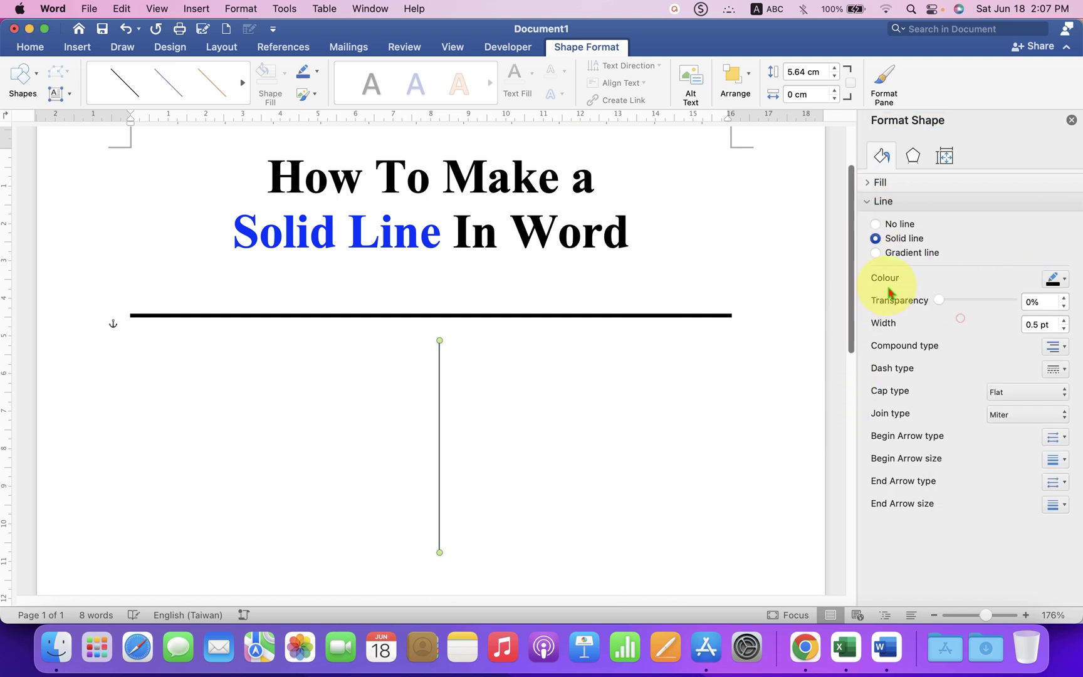
pyautogui.doubleClick(1036, 324)
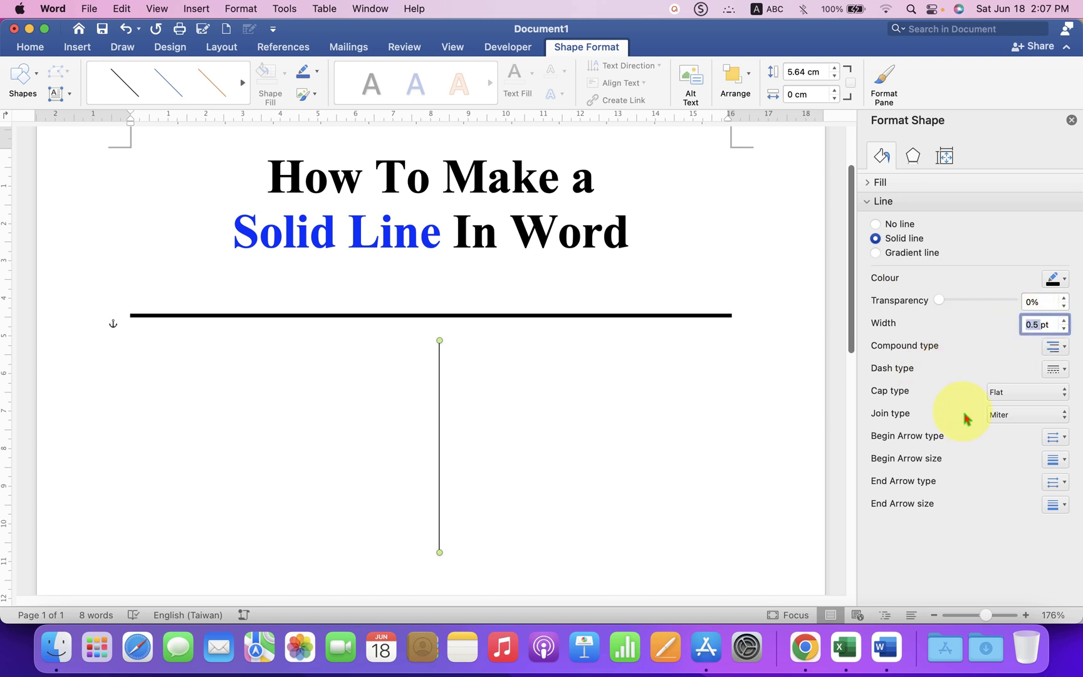
pyautogui.write('3')
pyautogui.press('Return')
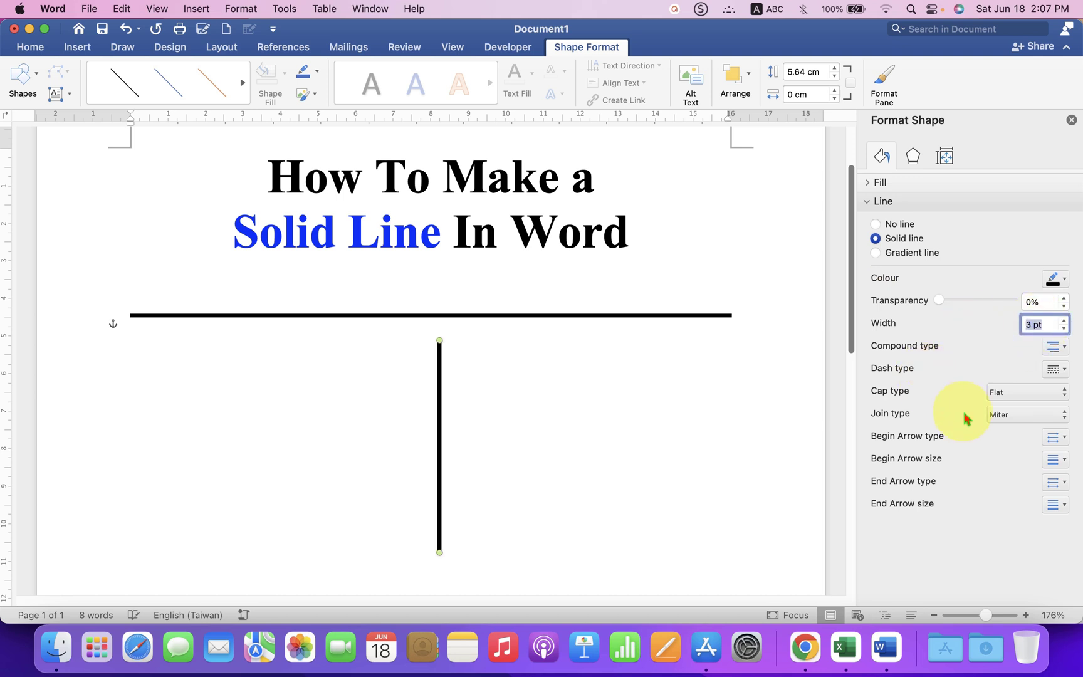
# - Keep the line a single stroke and set its dash type to long dash
pyautogui.click(1060, 351)
pyautogui.click(1057, 381)
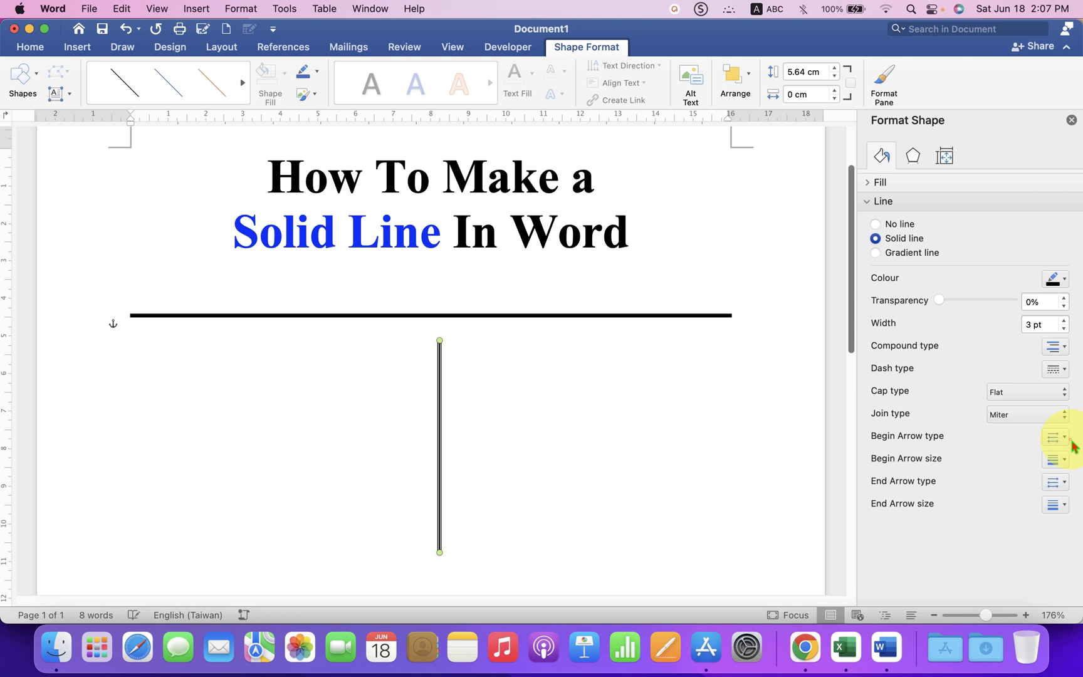
pyautogui.click(1059, 347)
pyautogui.click(1059, 372)
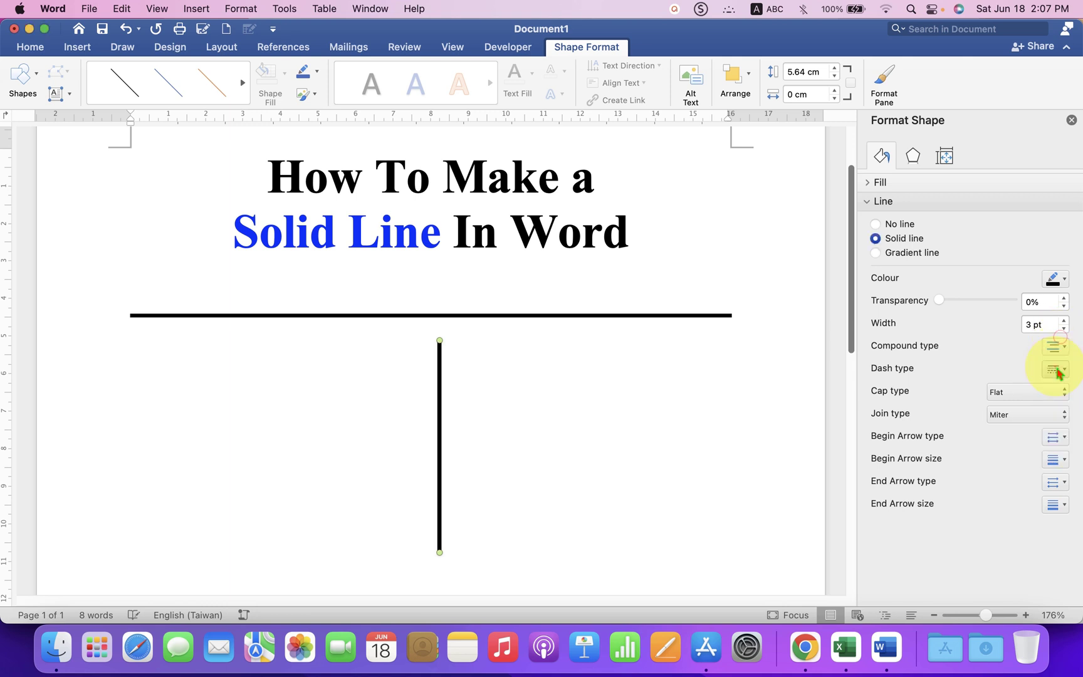
pyautogui.click(1055, 372)
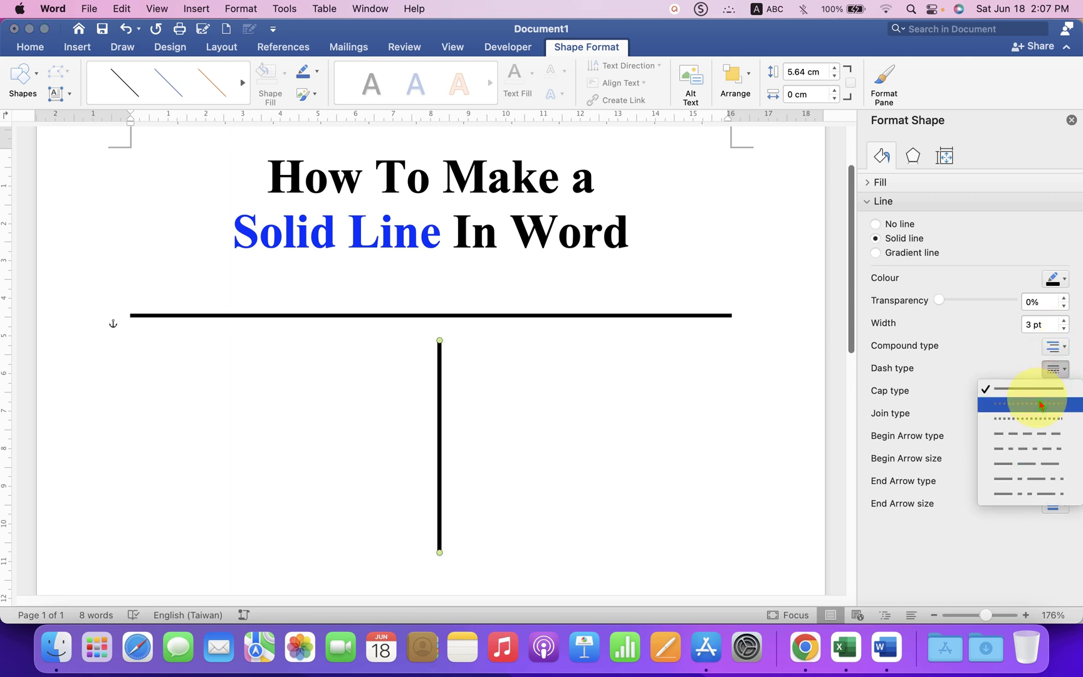
pyautogui.click(1041, 398)
pyautogui.click(1058, 373)
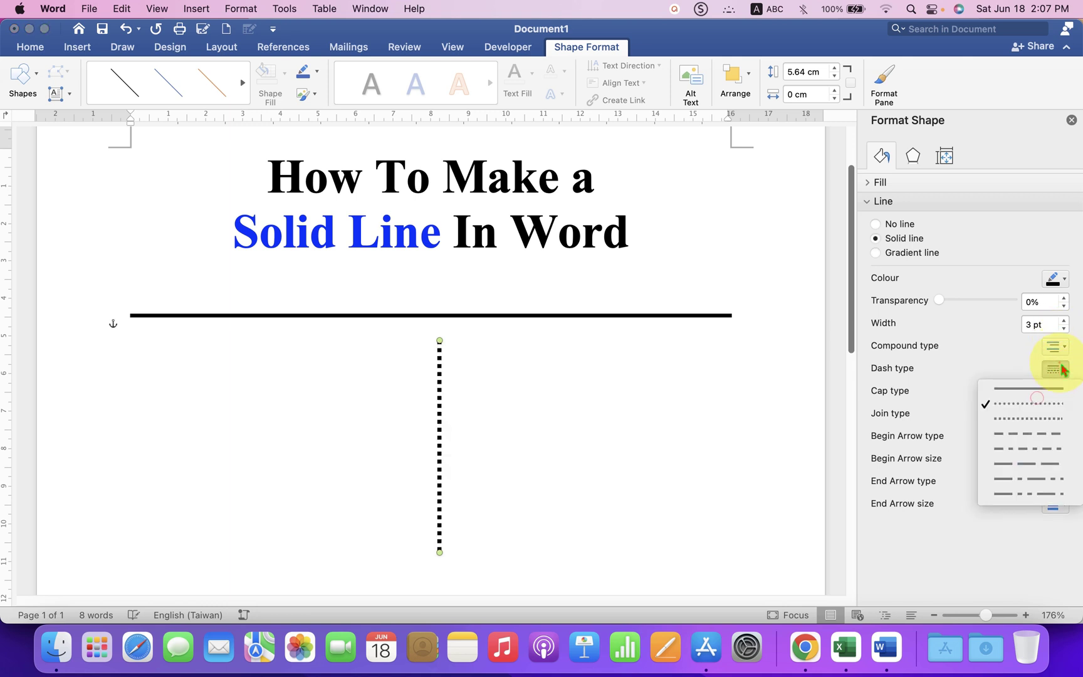
pyautogui.click(1049, 427)
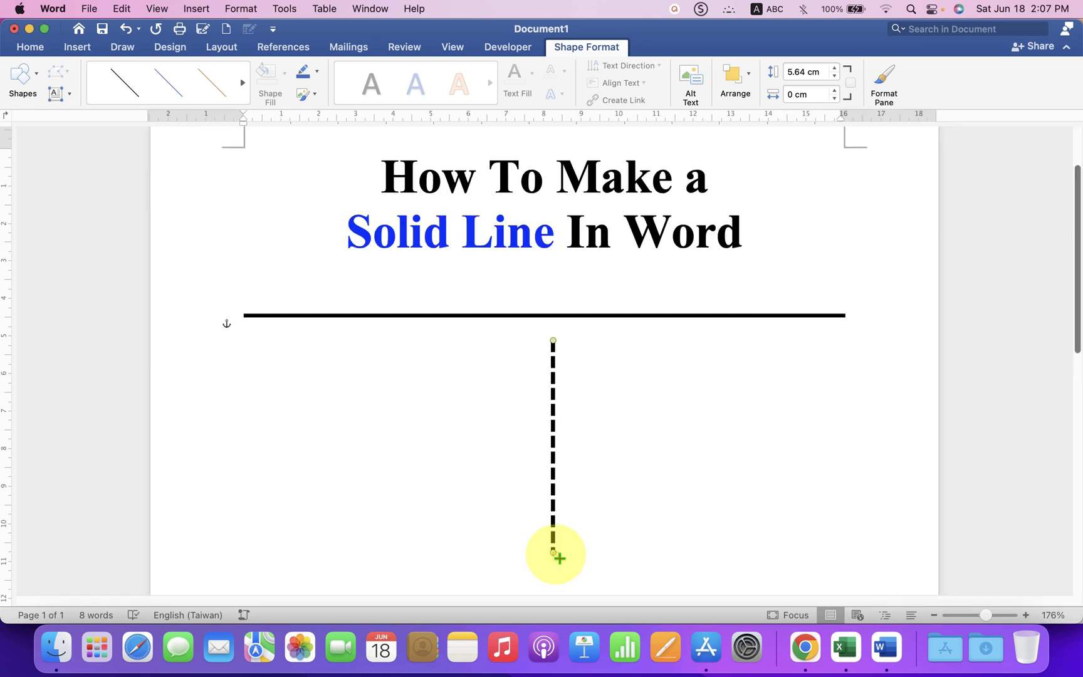
# - Swing the dashed line horizontal, about 16 cm long, and move it below the border
pyautogui.moveTo(554, 552)
pyautogui.mouseDown()
pyautogui.moveTo(560, 571)
pyautogui.moveTo(855, 376)
pyautogui.moveTo(859, 340)
pyautogui.mouseUp()
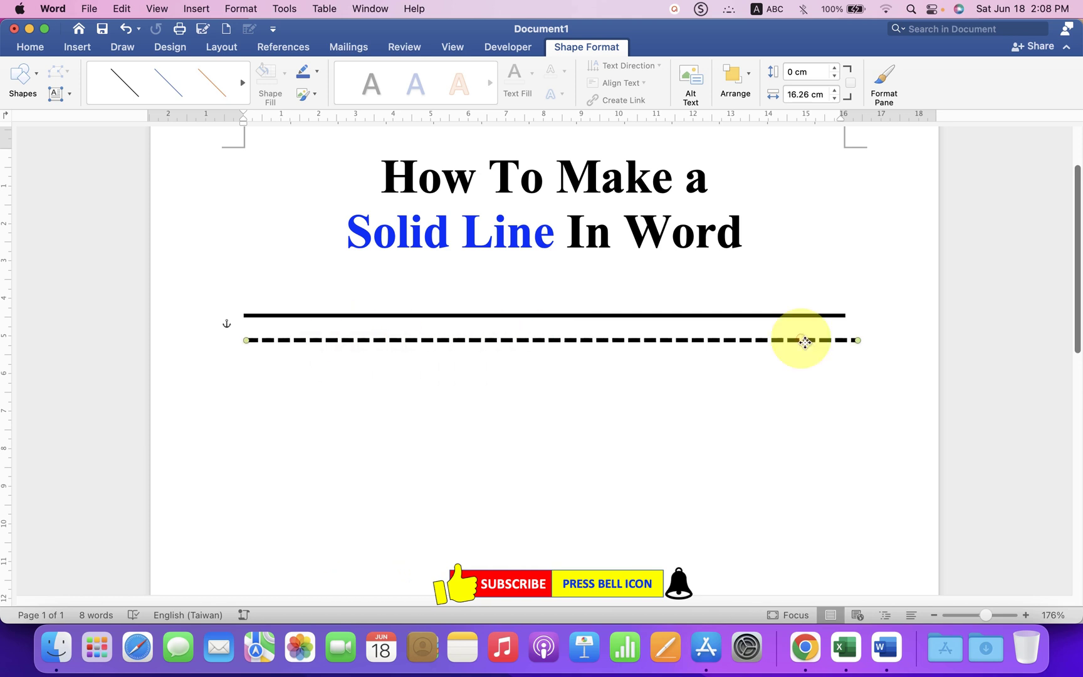
pyautogui.moveTo(805, 340)
pyautogui.mouseDown()
pyautogui.moveTo(733, 440)
pyautogui.moveTo(871, 439)
pyautogui.moveTo(808, 387)
pyautogui.moveTo(808, 403)
pyautogui.mouseUp()
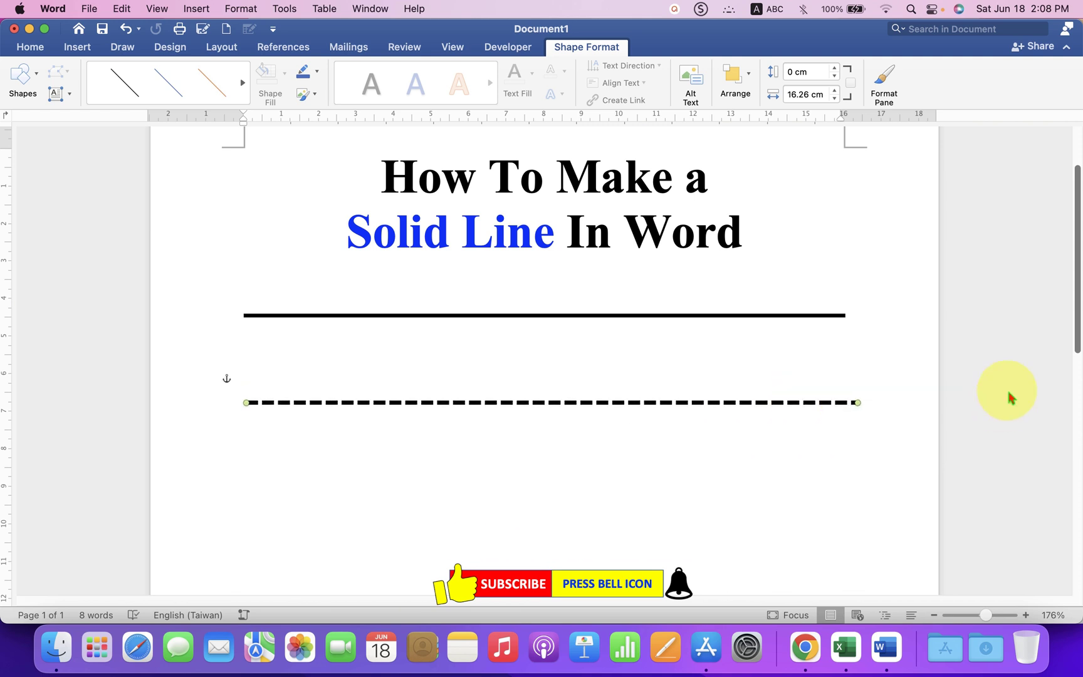